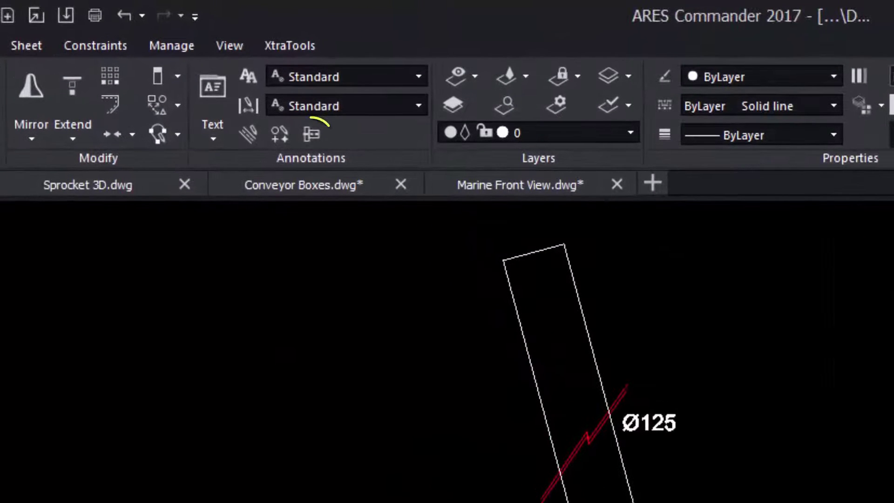
- Add centerlines between the edge pairs of the Y-fitting's upper and horizontal pipes
click(309, 134)
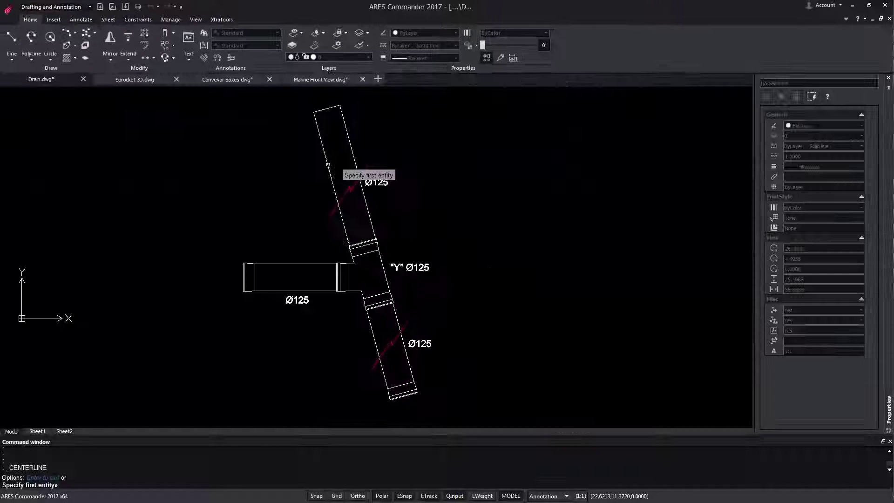
click(329, 164)
click(353, 159)
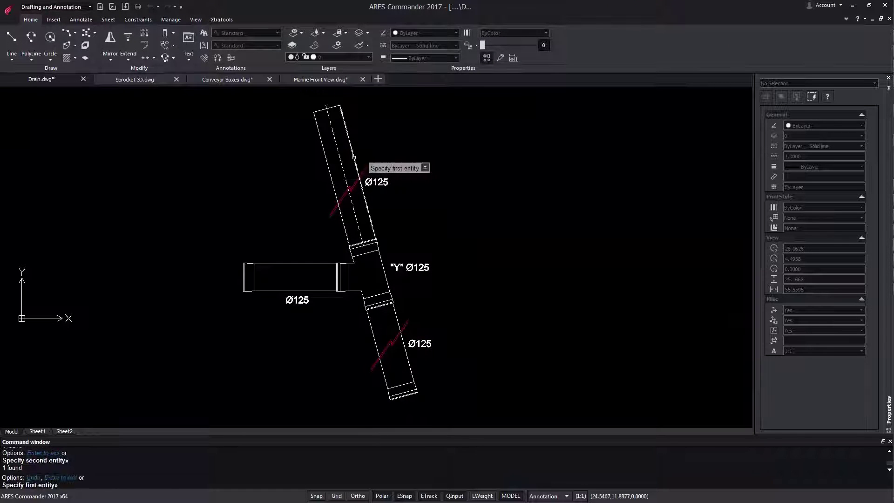
click(297, 265)
click(312, 291)
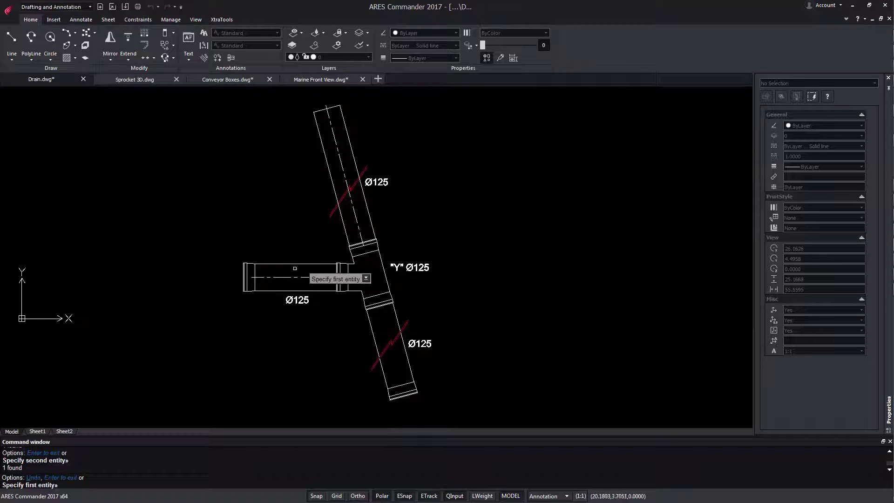
- Turn on geometry extension for the horizontal pipe's centerline
key(Escape)
click(308, 277)
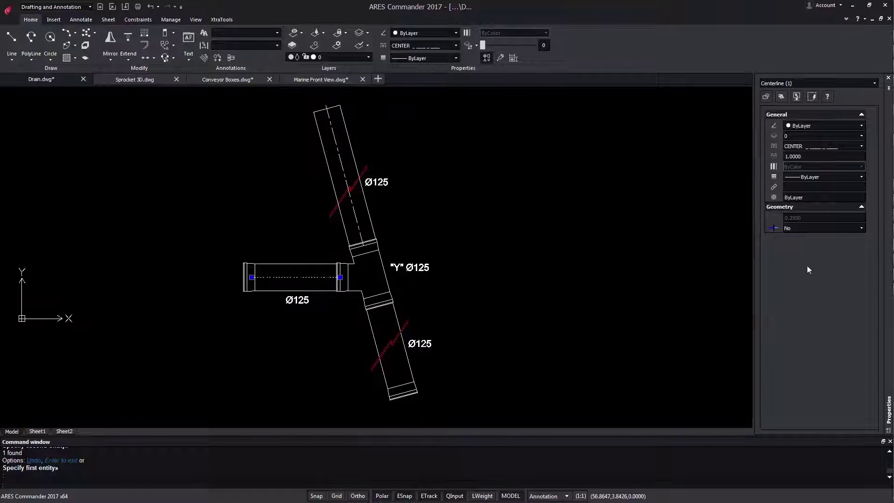
click(806, 227)
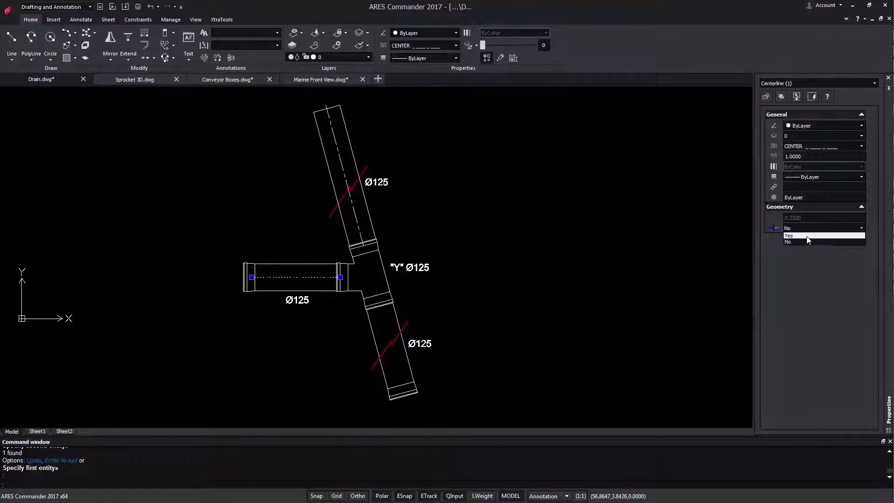
click(789, 236)
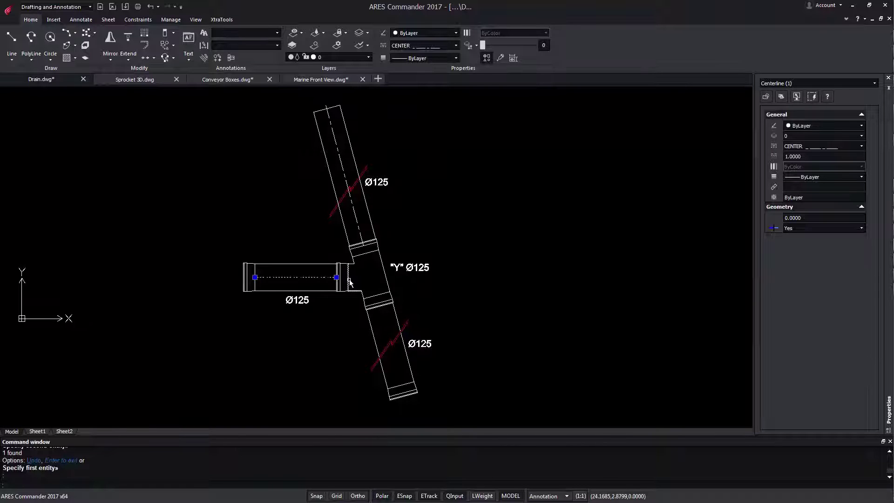
- Stretch the upper centerline from pipe top to bottom end, and the horizontal one to the junction
click(343, 151)
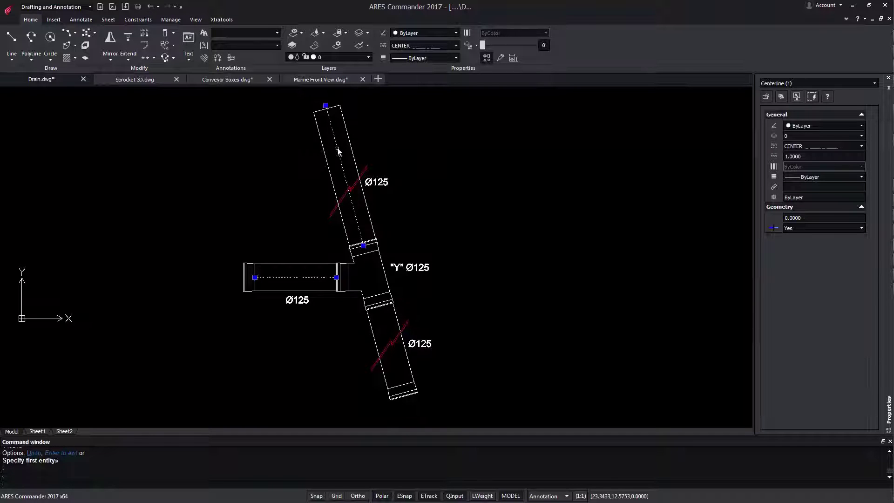
click(364, 246)
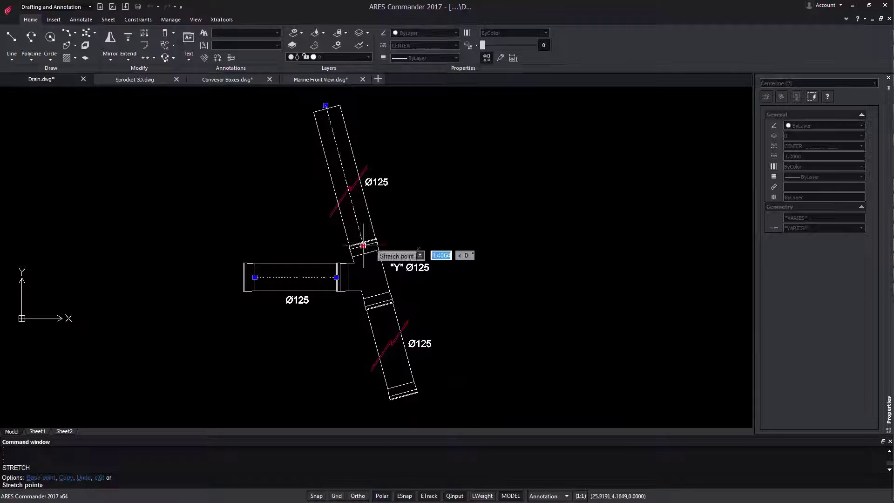
click(404, 398)
click(325, 107)
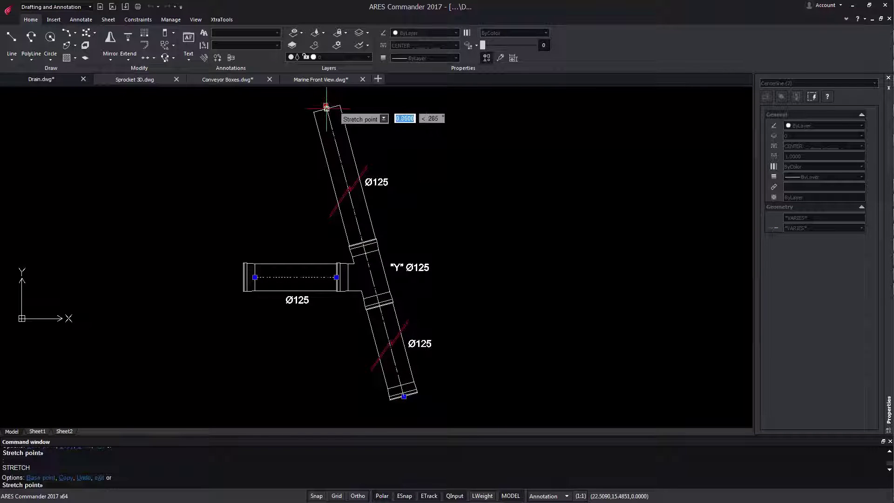
click(326, 110)
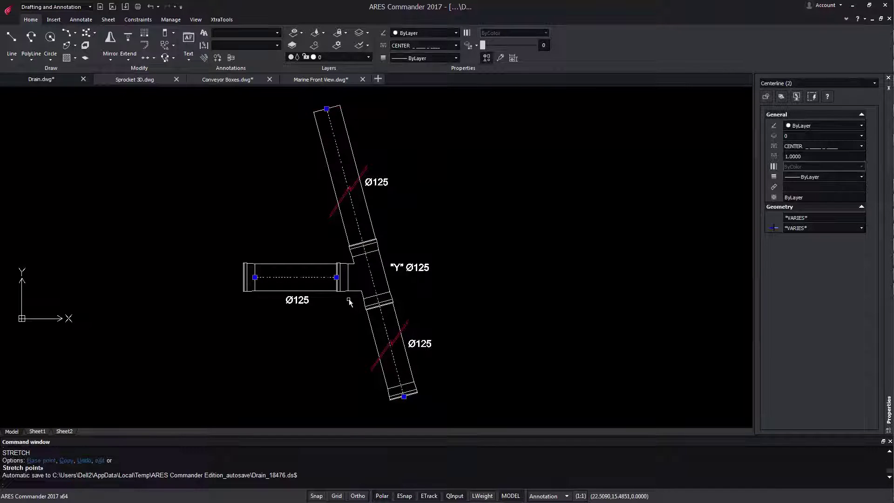
click(336, 277)
click(372, 278)
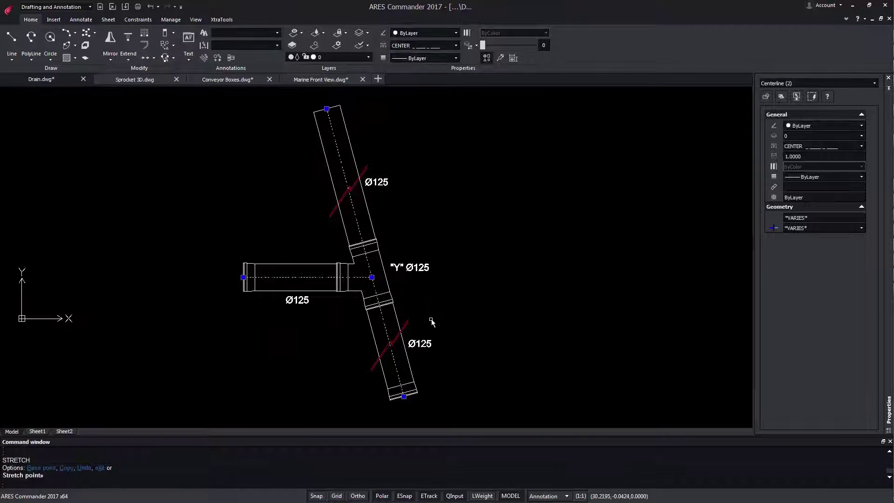
- Give both selected centerlines a geometry extension of 0.5
click(812, 227)
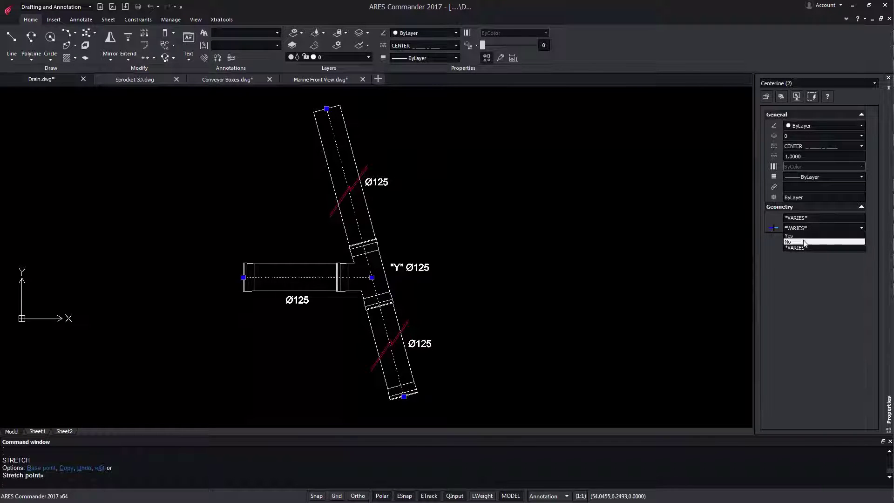
click(793, 235)
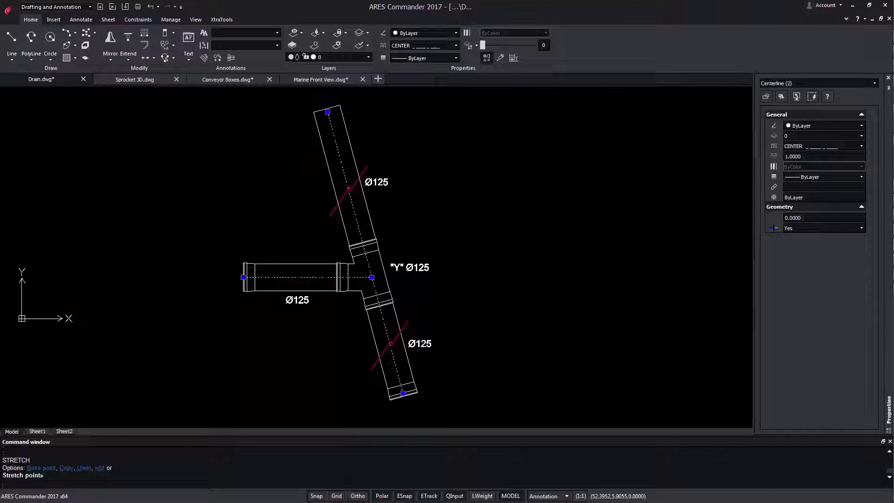
text(0.5)
key(Return)
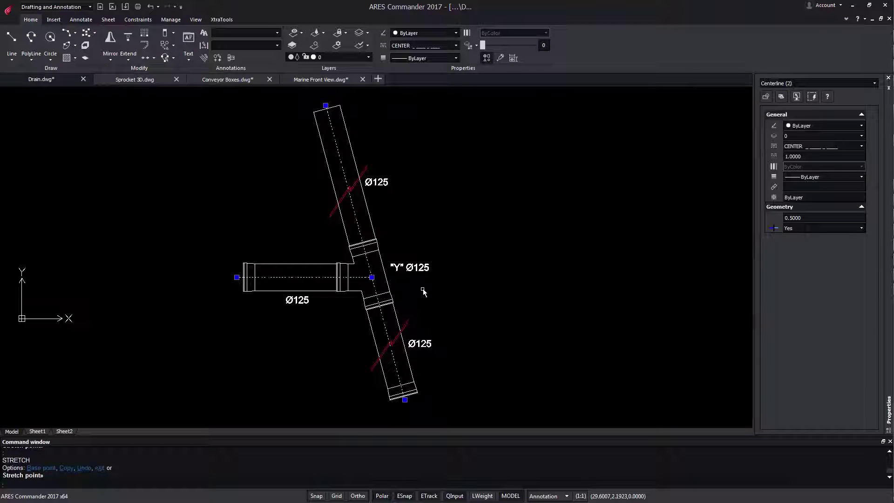
key(Escape)
click(494, 252)
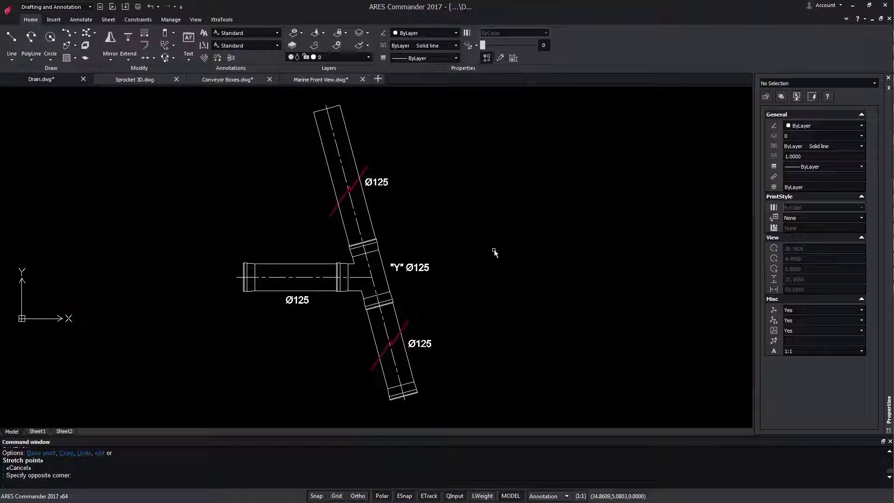
- Switch to the Marine Front View drawing and begin a building centerline, then cancel it
click(320, 79)
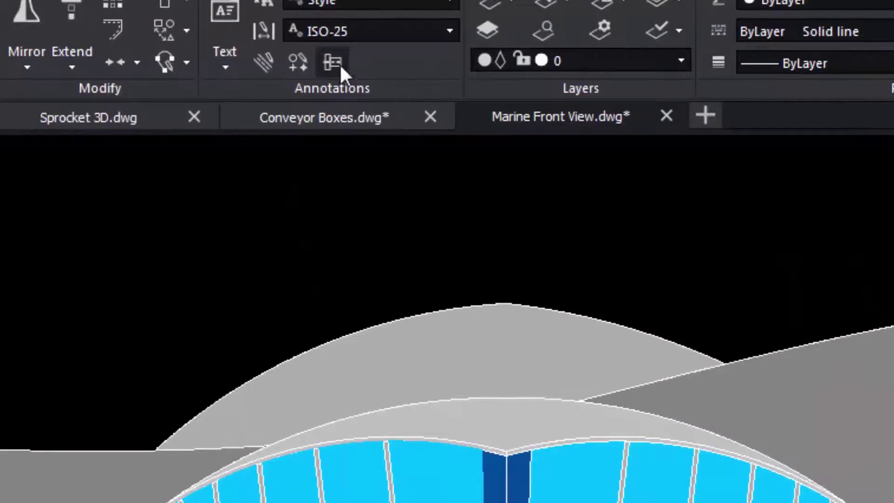
click(340, 64)
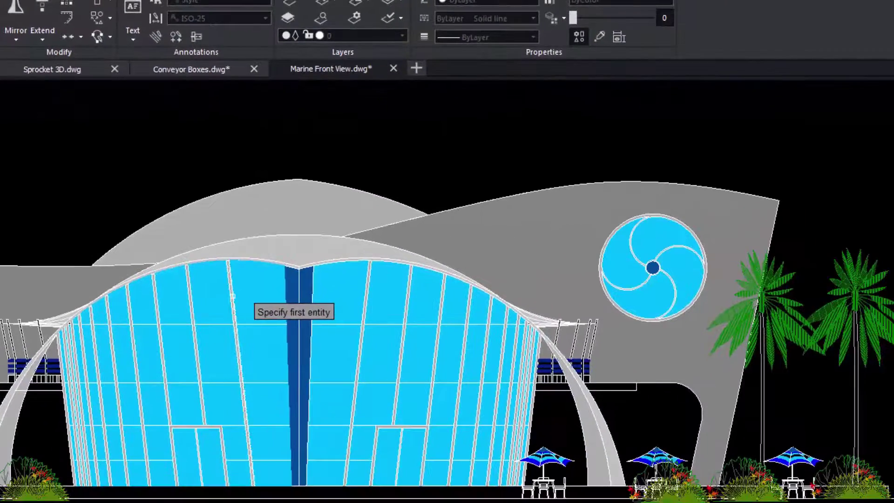
click(233, 296)
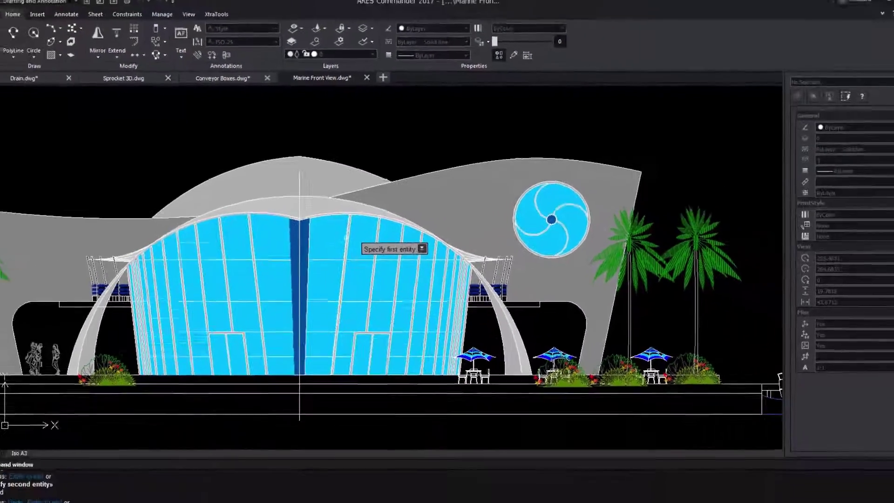
key(Escape)
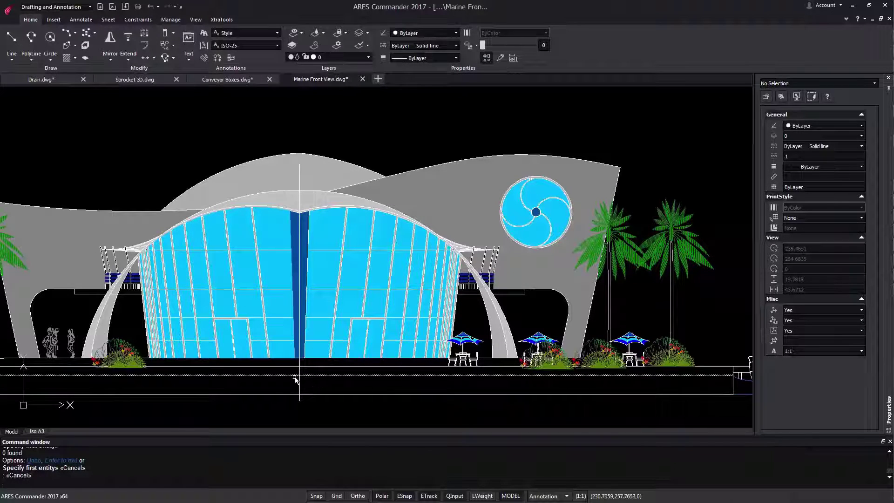
- Extend the building's vertical axis centerline upward and edit its linetype scale
click(300, 379)
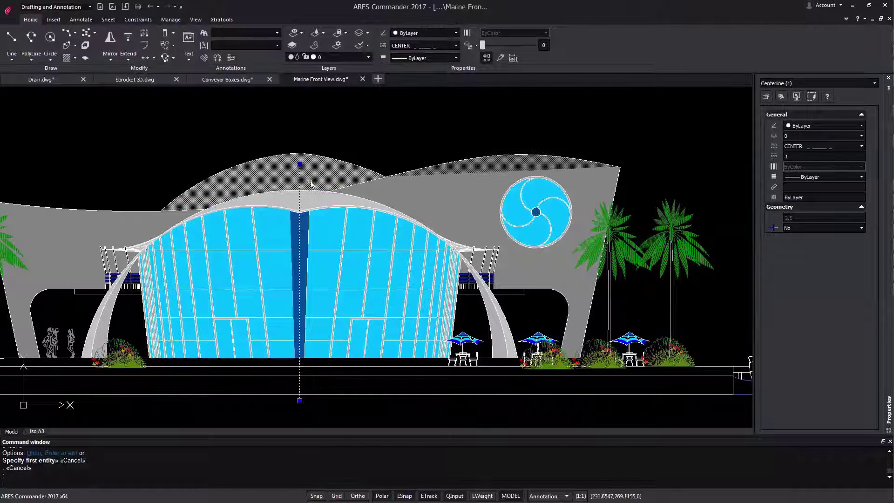
click(299, 165)
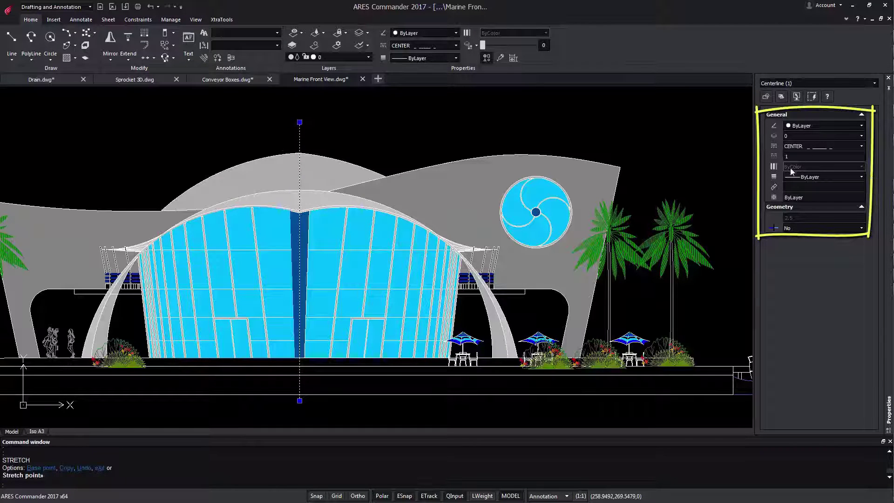
click(787, 156)
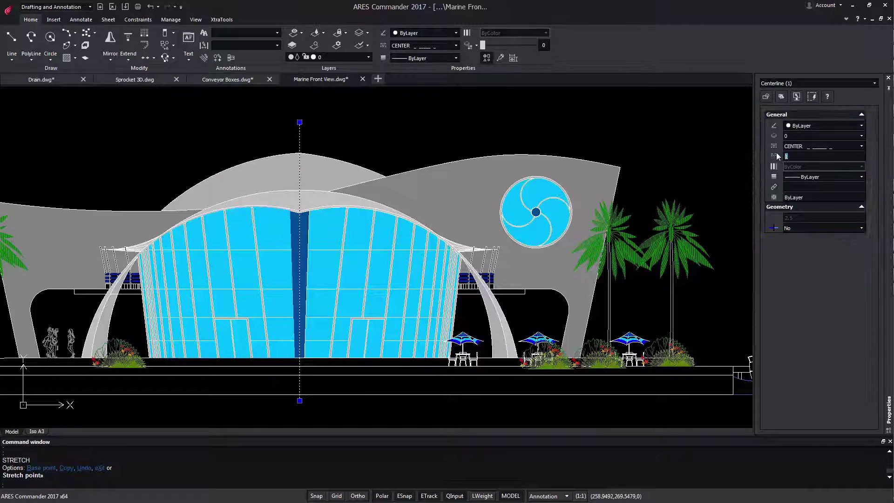
key(Escape)
scroll(252, 143, up, 5)
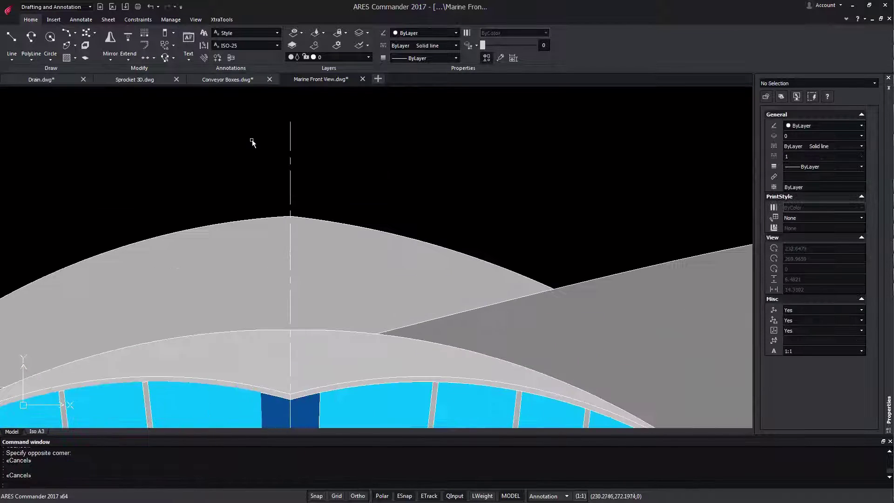
scroll(258, 157, up, 2)
scroll(266, 162, up, 2)
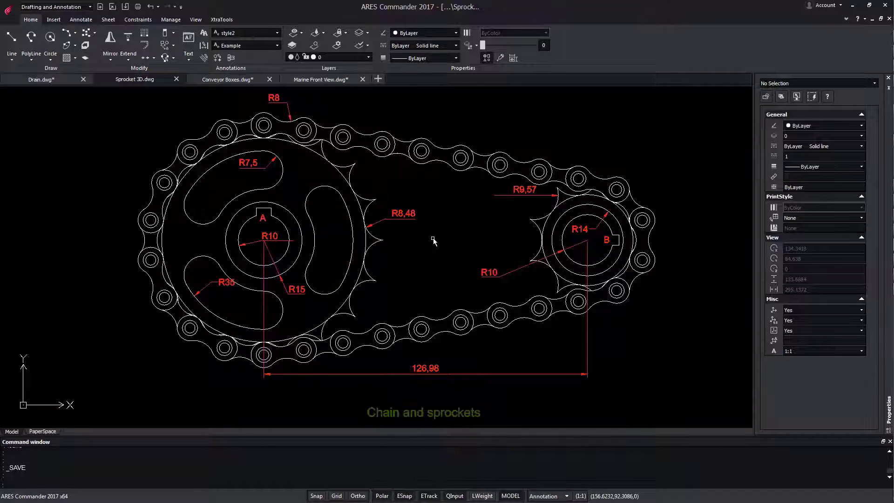
- Draw the upper chain line from the large sprocket to a quadrant snap point
click(343, 124)
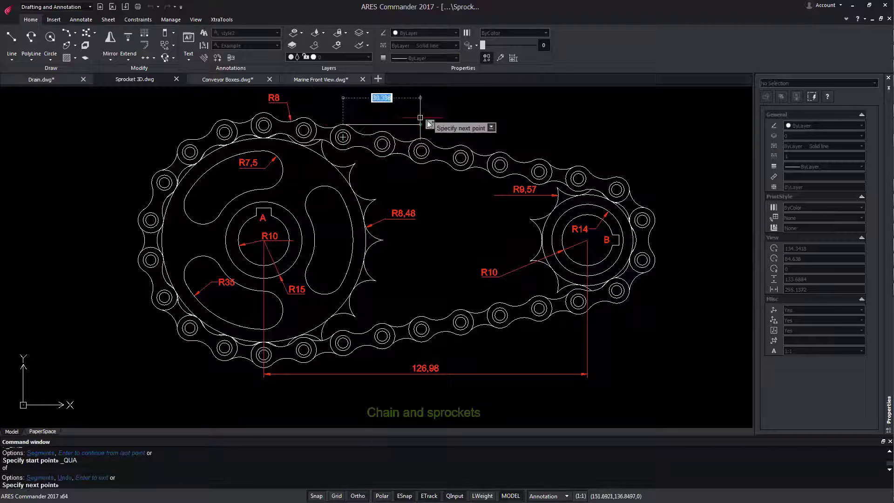
shift+right_click(426, 120)
click(473, 241)
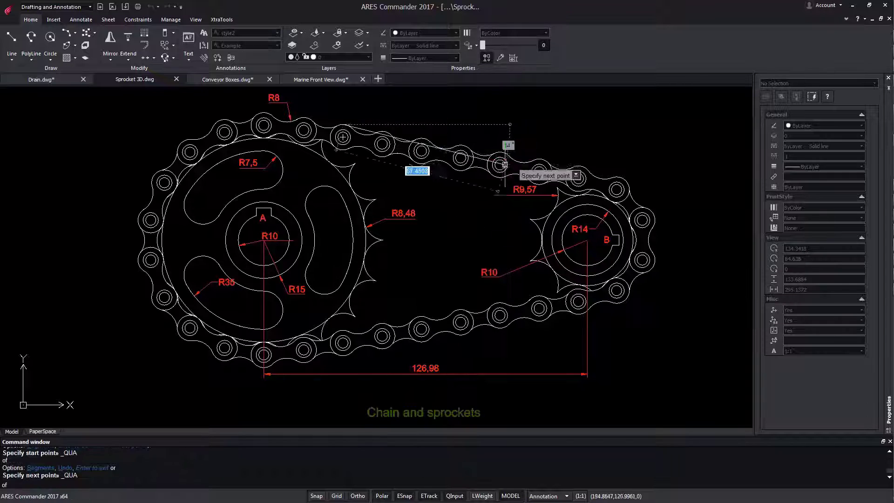
click(539, 160)
key(Return)
key(Return)
- Draw the lower chain line from a quadrant point to a tangent point on the sprocket
shift+right_click(548, 334)
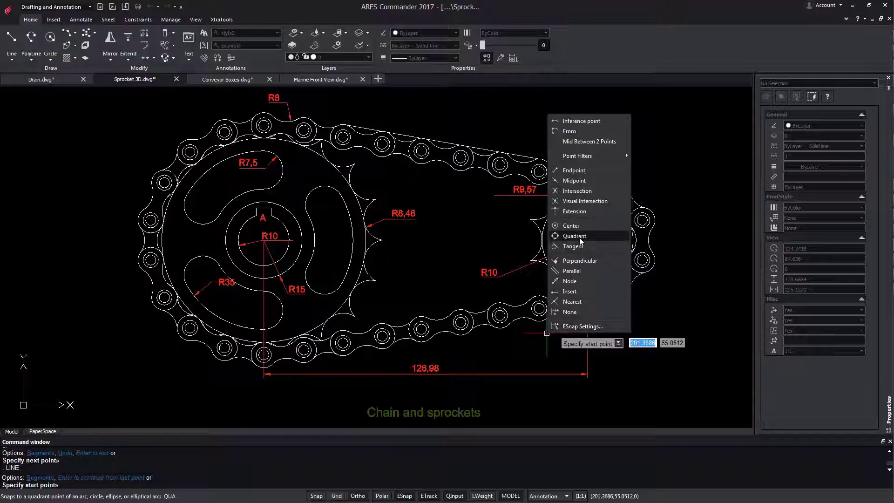
click(579, 237)
click(539, 320)
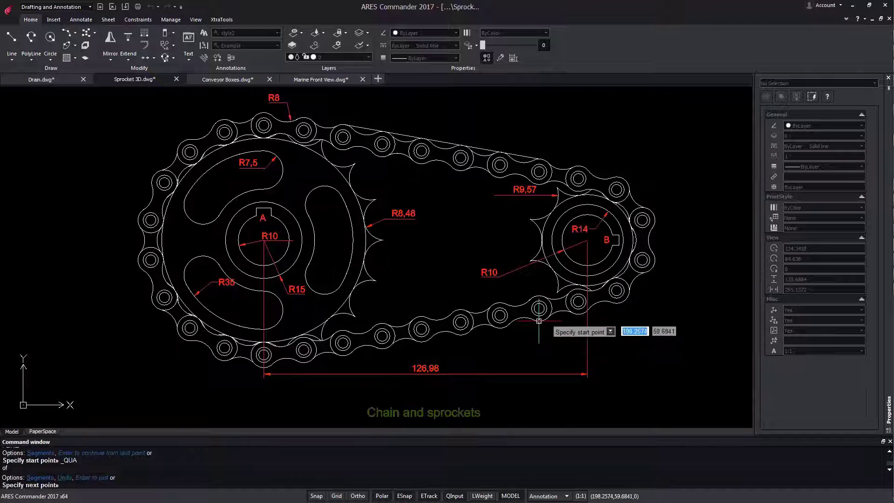
shift+right_click(437, 255)
click(473, 386)
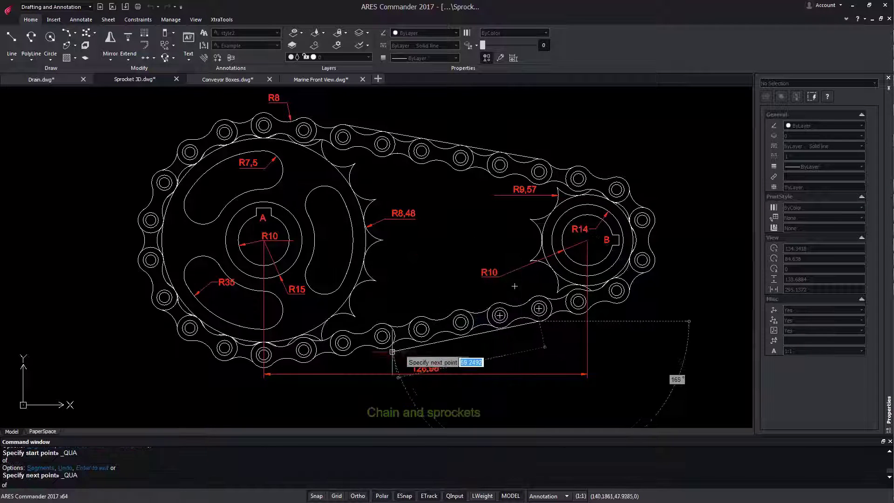
click(400, 357)
key(Return)
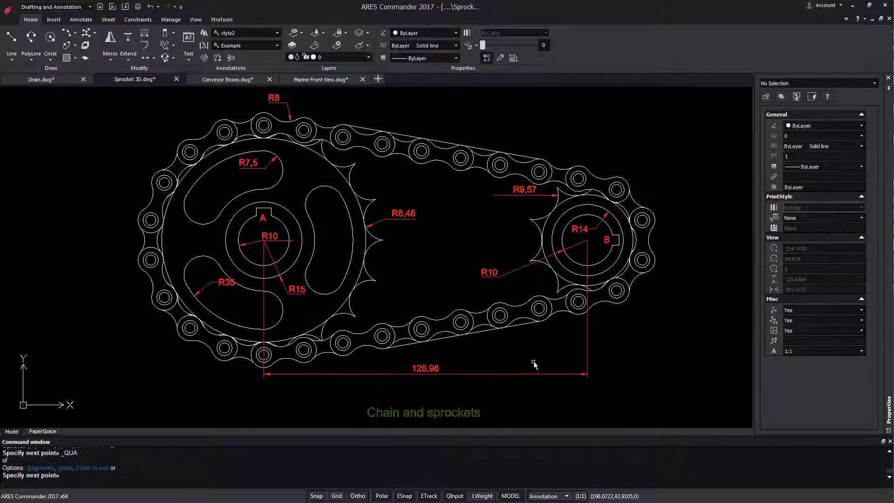
- Create a centerline between the upper and lower chain lines
click(230, 58)
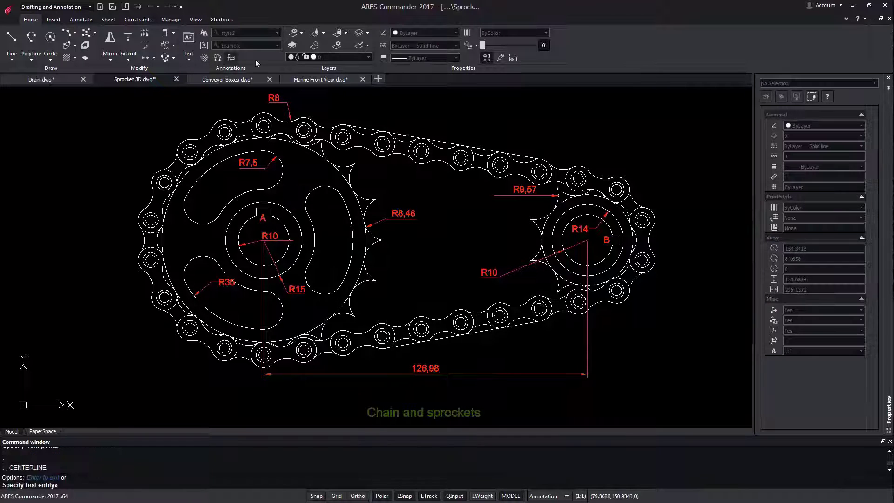
click(454, 143)
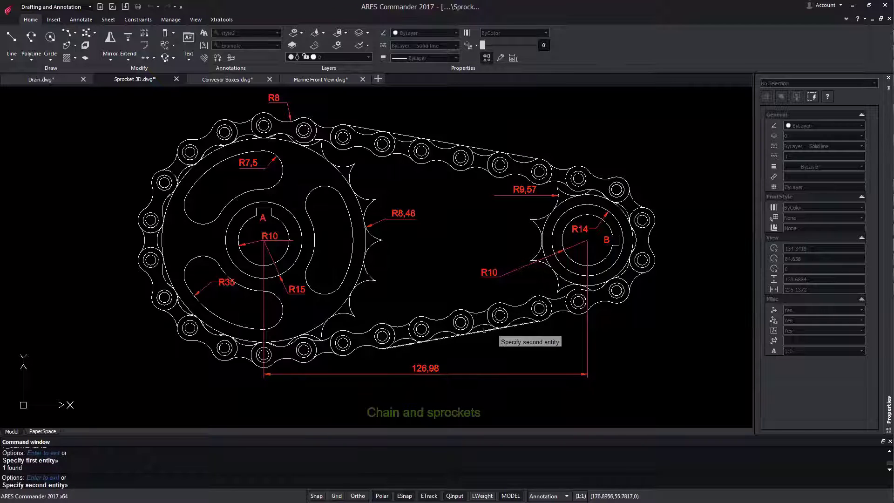
click(485, 329)
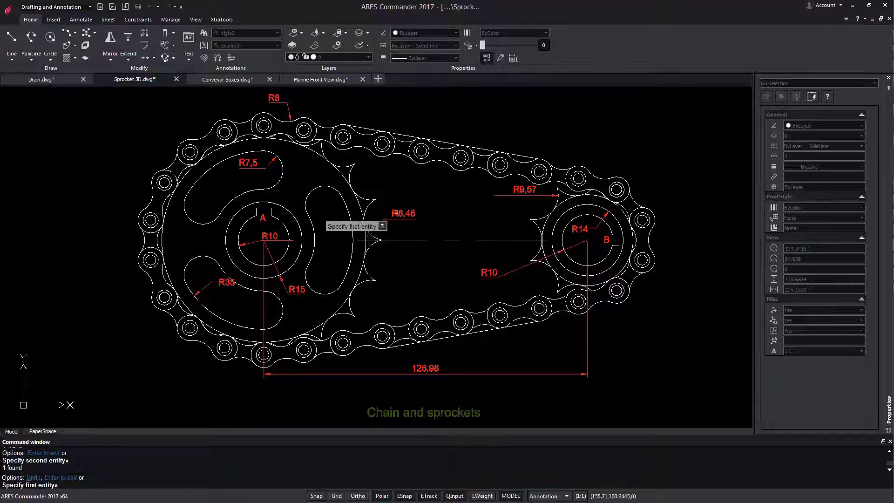
key(Escape)
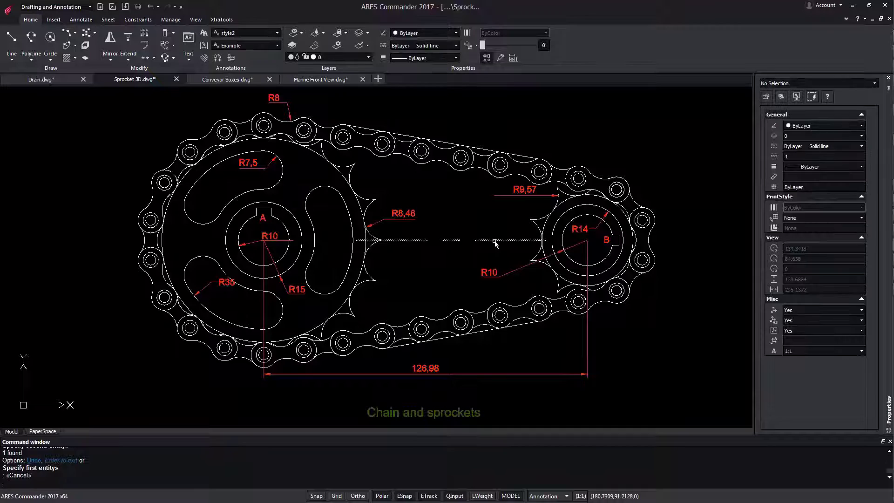
- Stretch both centerline ends outward past the large and small sprockets
click(494, 241)
click(356, 240)
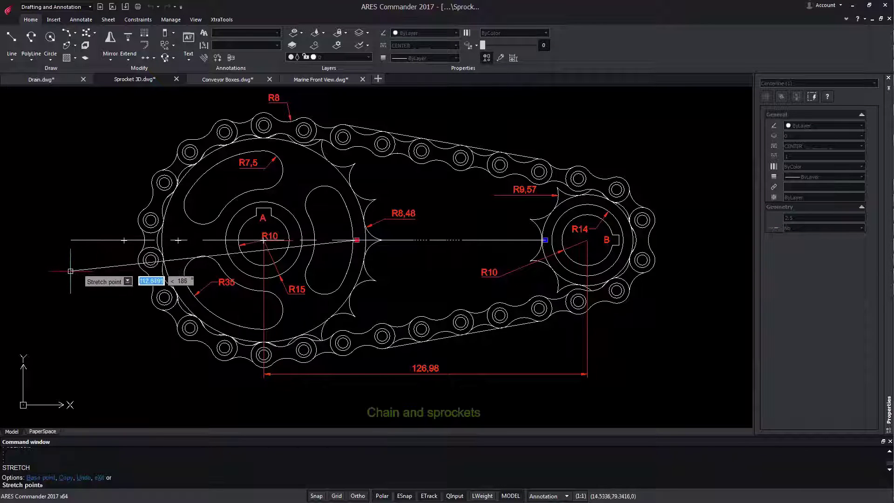
click(71, 269)
key(Escape)
click(545, 241)
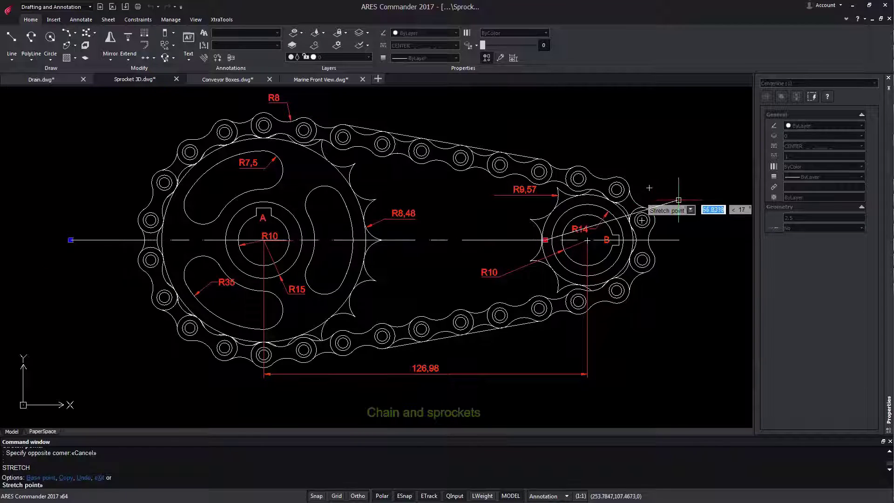
click(684, 240)
key(Escape)
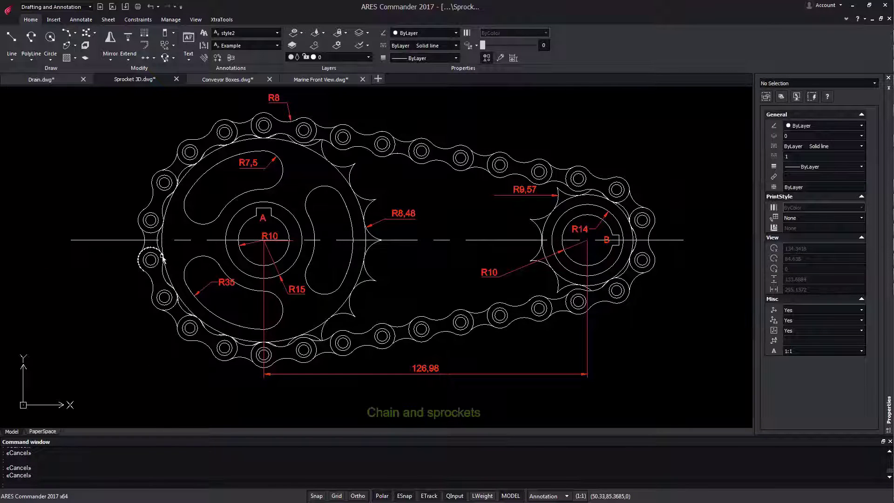
- Create an arc centerline between the two edges of the large sprocket's curved slot
click(232, 58)
click(315, 236)
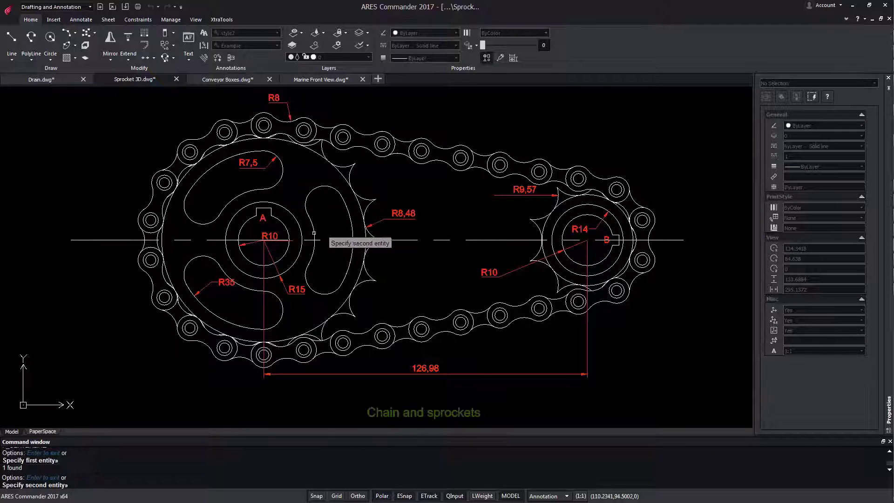
click(353, 218)
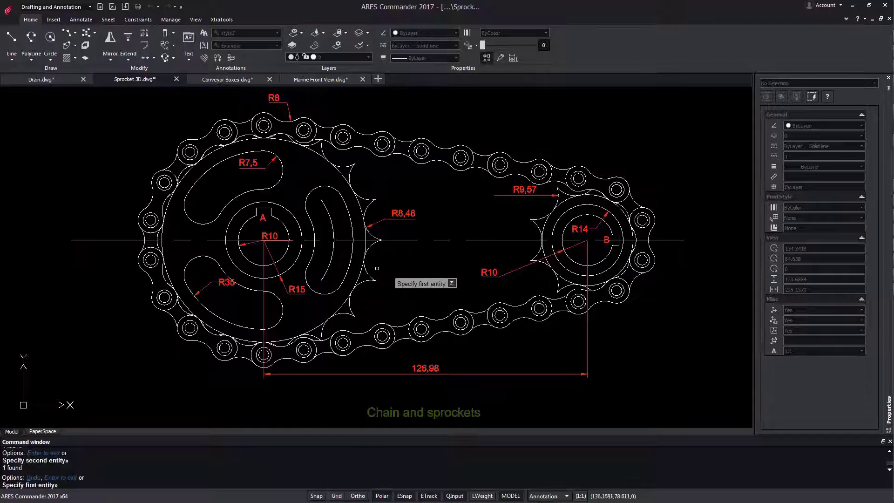
key(Escape)
click(328, 212)
- Set the slot centerline's linetype to DOT with linetype scale 5
click(321, 199)
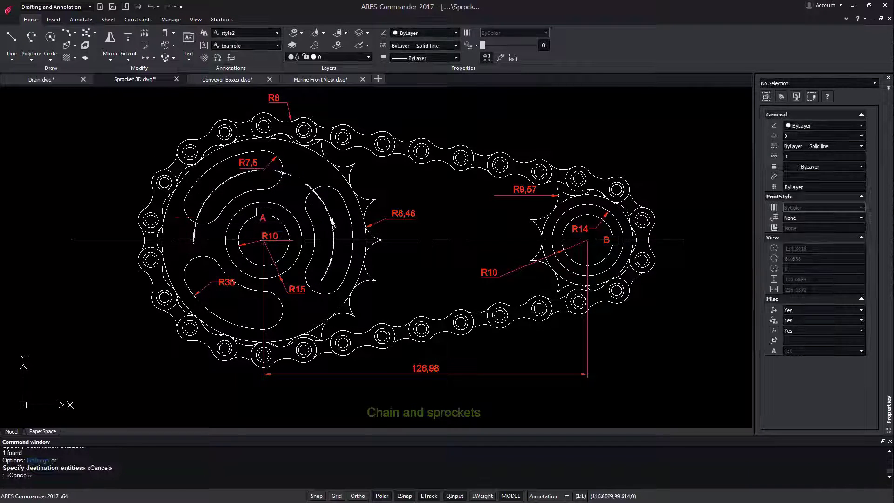
click(332, 222)
click(825, 148)
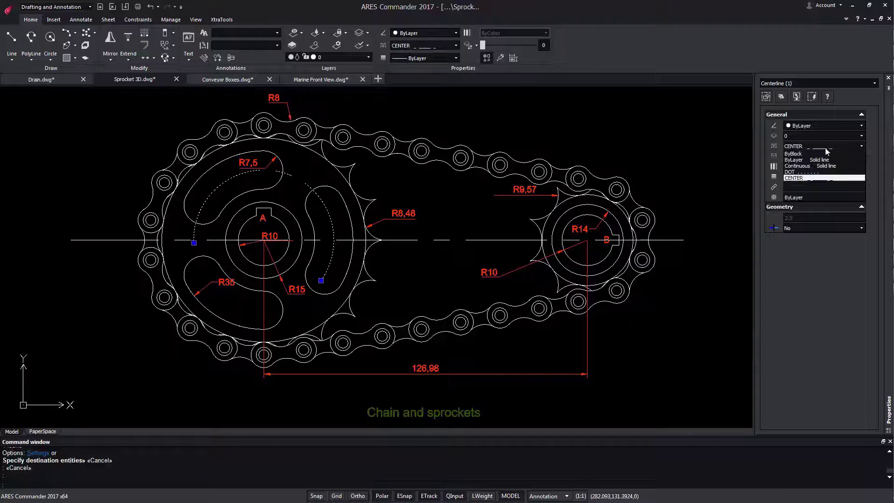
click(797, 172)
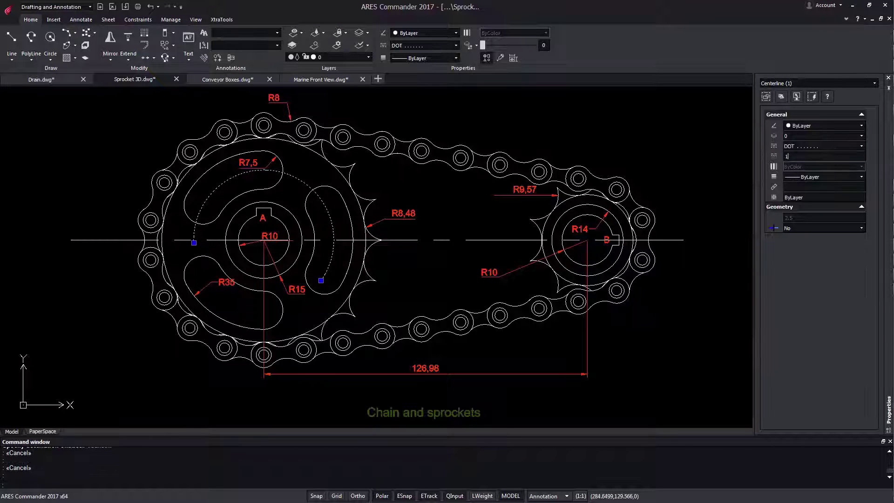
text(5)
key(Return)
scroll(329, 335, up, 2)
scroll(296, 340, up, 3)
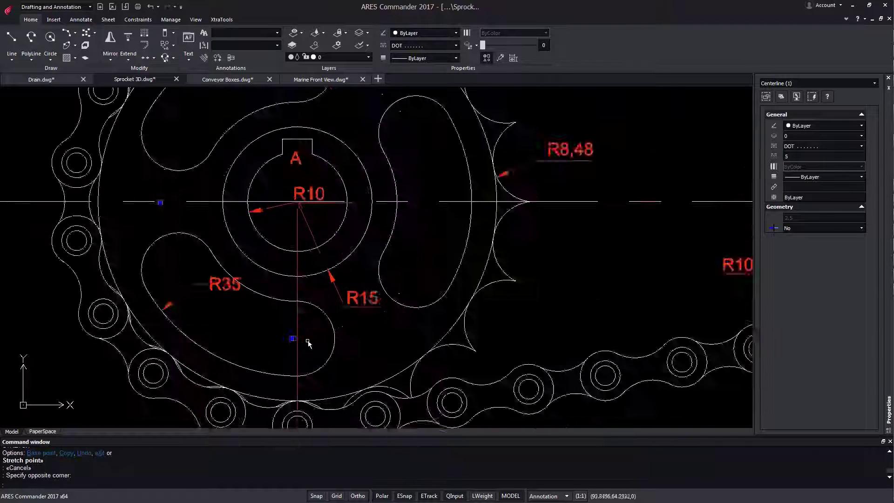
scroll(283, 338, up, 3)
click(291, 341)
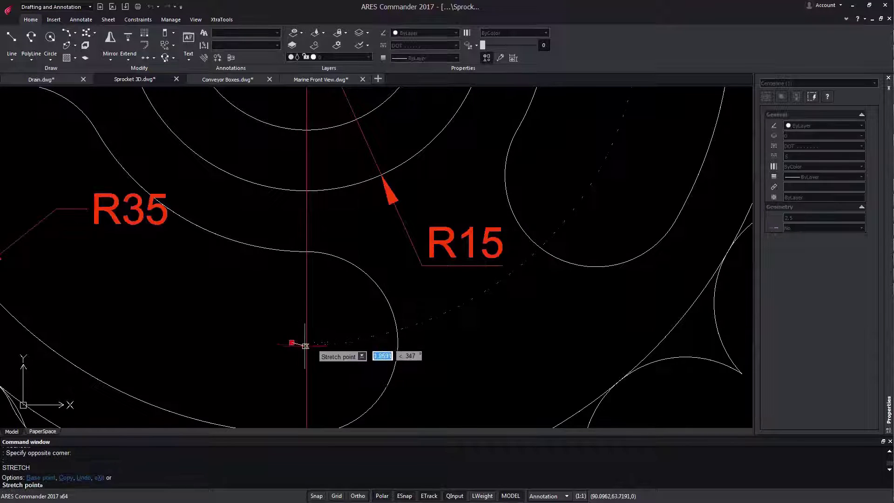
scroll(339, 299, down, 3)
scroll(338, 299, down, 2)
scroll(339, 299, down, 1)
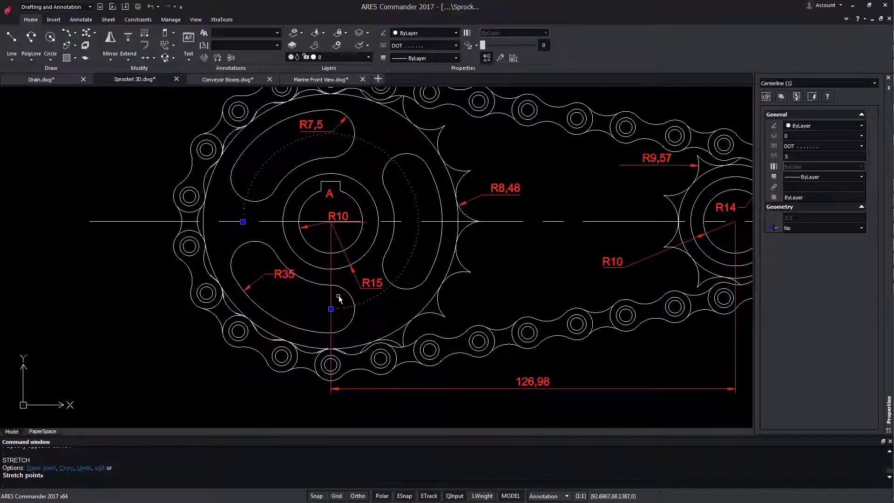
key(Escape)
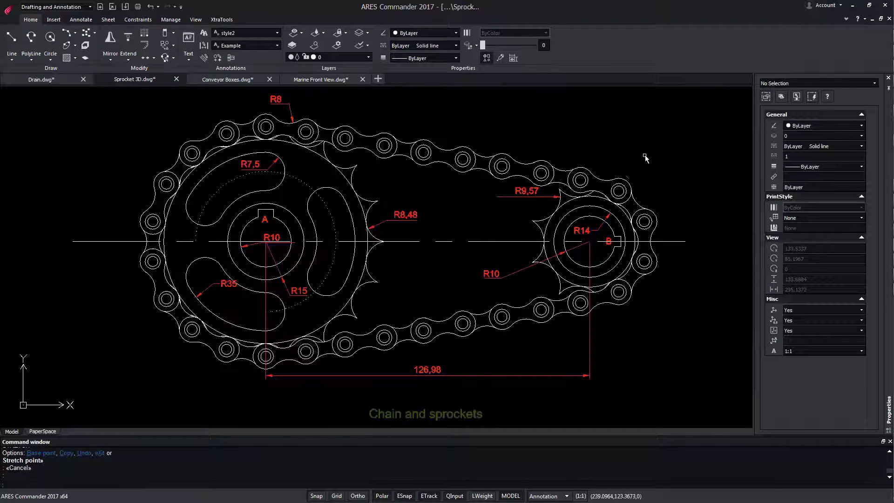